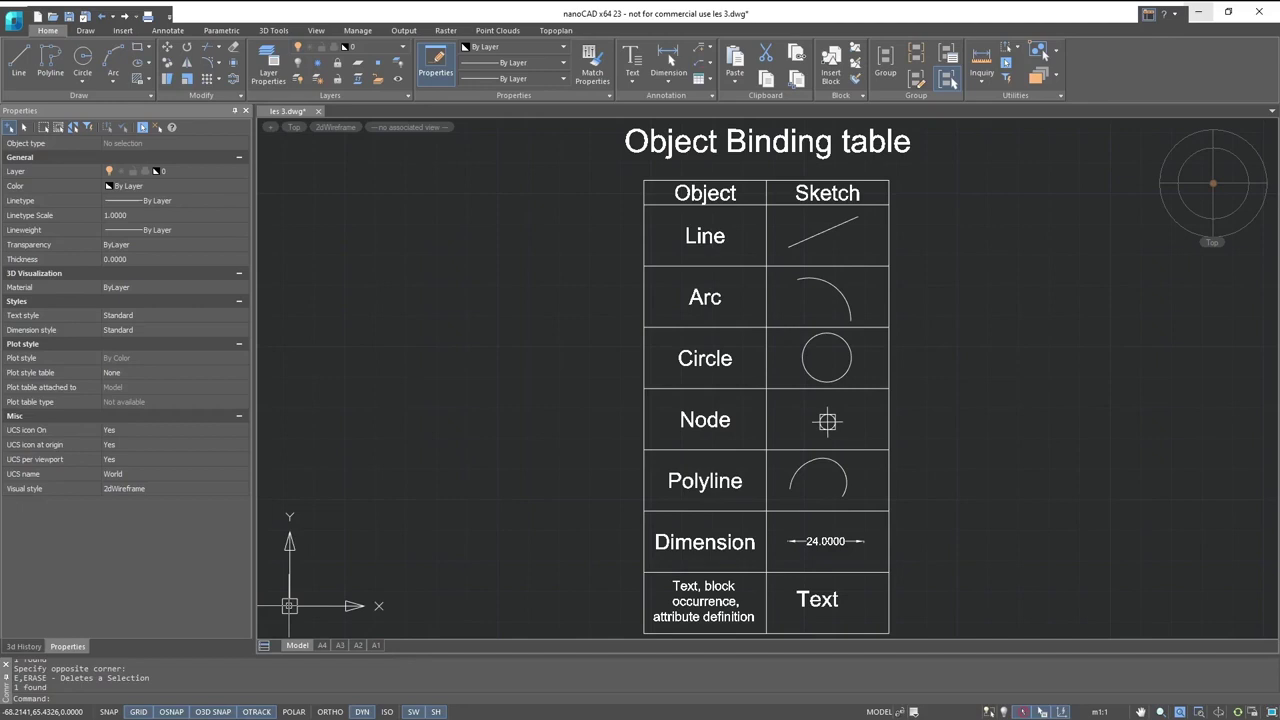
{"action": "key", "text": "F11"}
{"action": "key", "text": "Escape"}
{"action": "key", "text": "Escape"}
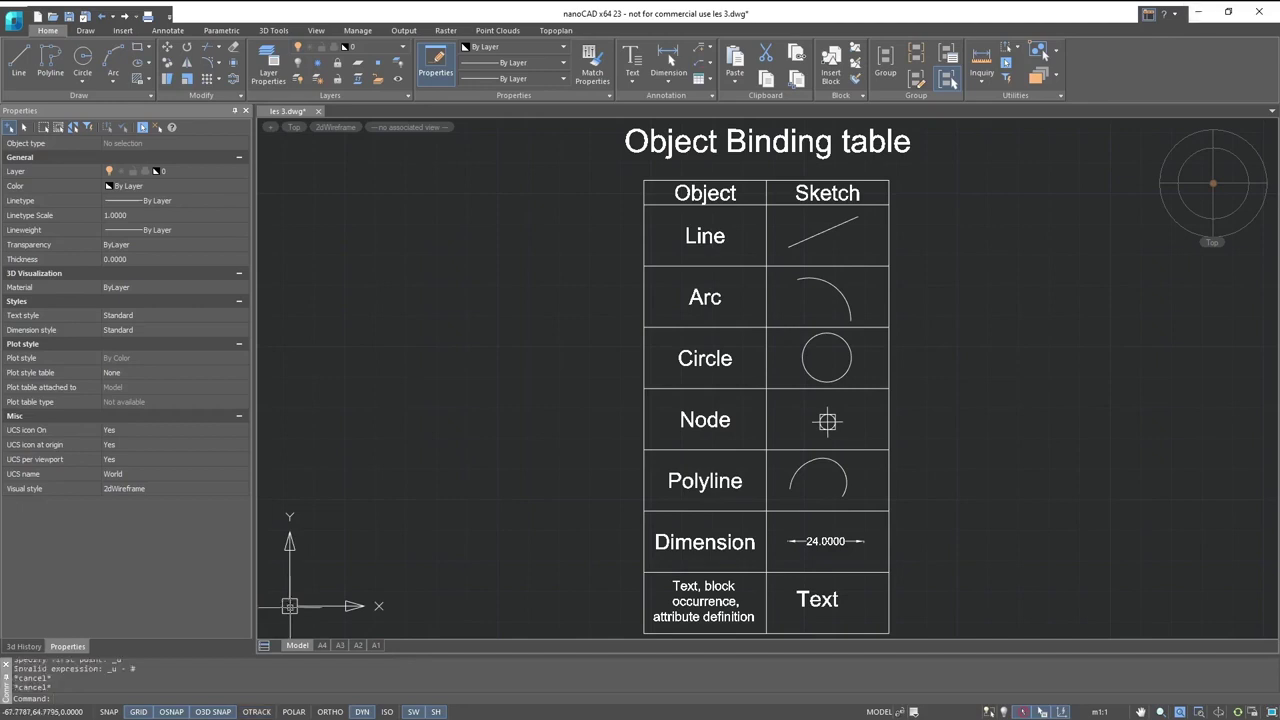
{"action": "type", "text": "l"}
{"action": "key", "text": "Return"}
{"action": "middle_click_drag", "start_coordinate": [826, 244], "coordinate": [721, 351]}
{"action": "scroll", "coordinate": [705, 362], "scroll_direction": "up", "scroll_amount": 5}
{"action": "key", "text": "alt"}
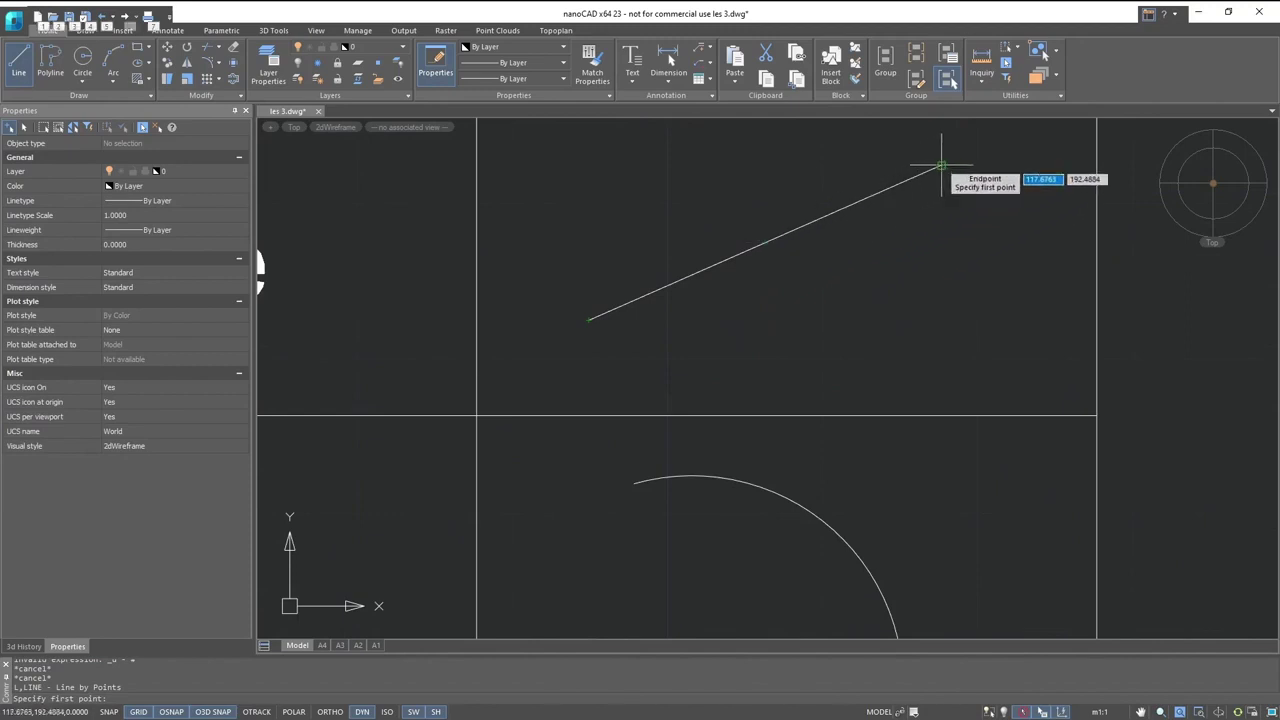
{"action": "mouse_move", "coordinate": [900, 590]}
{"action": "middle_mouse_down"}
{"action": "mouse_move", "coordinate": [886, 491]}
{"action": "mouse_move", "coordinate": [777, 366]}
{"action": "middle_mouse_up"}
{"action": "scroll", "coordinate": [677, 429], "scroll_direction": "down", "scroll_amount": 2}
{"action": "scroll", "coordinate": [611, 346], "scroll_direction": "up", "scroll_amount": 3}
{"action": "mouse_move", "coordinate": [611, 346]}
{"action": "middle_mouse_down"}
{"action": "mouse_move", "coordinate": [655, 318]}
{"action": "mouse_move", "coordinate": [623, 114]}
{"action": "middle_mouse_up"}
{"action": "key", "text": "alt"}
{"action": "middle_click_drag", "start_coordinate": [771, 571], "coordinate": [829, 371]}
{"action": "scroll", "coordinate": [668, 428], "scroll_direction": "down", "scroll_amount": 2}
{"action": "middle_click_drag", "start_coordinate": [660, 470], "coordinate": [660, 178]}
{"action": "middle_click_drag", "start_coordinate": [629, 455], "coordinate": [629, 385]}
{"action": "middle_click_drag", "start_coordinate": [638, 385], "coordinate": [641, 83]}
{"action": "middle_click_drag", "start_coordinate": [660, 380], "coordinate": [665, 180]}
{"action": "key", "text": "alt"}
{"action": "scroll", "coordinate": [525, 458], "scroll_direction": "down", "scroll_amount": 2}
{"action": "mouse_move", "coordinate": [525, 458]}
{"action": "middle_mouse_down"}
{"action": "mouse_move", "coordinate": [665, 450]}
{"action": "mouse_move", "coordinate": [920, 400]}
{"action": "middle_mouse_up"}
{"action": "left_click", "coordinate": [1213, 182]}
{"action": "key", "text": "Escape"}
- Cancel a started line, then enable Intersection, Extension and Quadrant snaps and disable Center in OSNAP setup
{"action": "key", "text": "Return"}
{"action": "key", "text": "Escape"}
{"action": "right_click", "coordinate": [172, 711]}
{"action": "left_click", "coordinate": [200, 672]}
{"action": "left_click", "coordinate": [518, 374]}
{"action": "left_click", "coordinate": [519, 393]}
{"action": "left_click", "coordinate": [519, 355]}
{"action": "left_click", "coordinate": [517, 318]}
{"action": "left_click", "coordinate": [673, 503]}
- Toggle Insertion snapping and start a line at the right endpoint of the Line sketch
{"action": "right_click", "coordinate": [290, 605], "text": "shift"}
{"action": "left_click", "coordinate": [206, 500]}
{"action": "left_click", "coordinate": [18, 60]}
{"action": "left_click", "coordinate": [857, 216]}
- Apply the Midpoint snap override twice to the pending line
{"action": "right_click", "coordinate": [1027, 317], "text": "shift"}
{"action": "left_click", "coordinate": [1049, 395]}
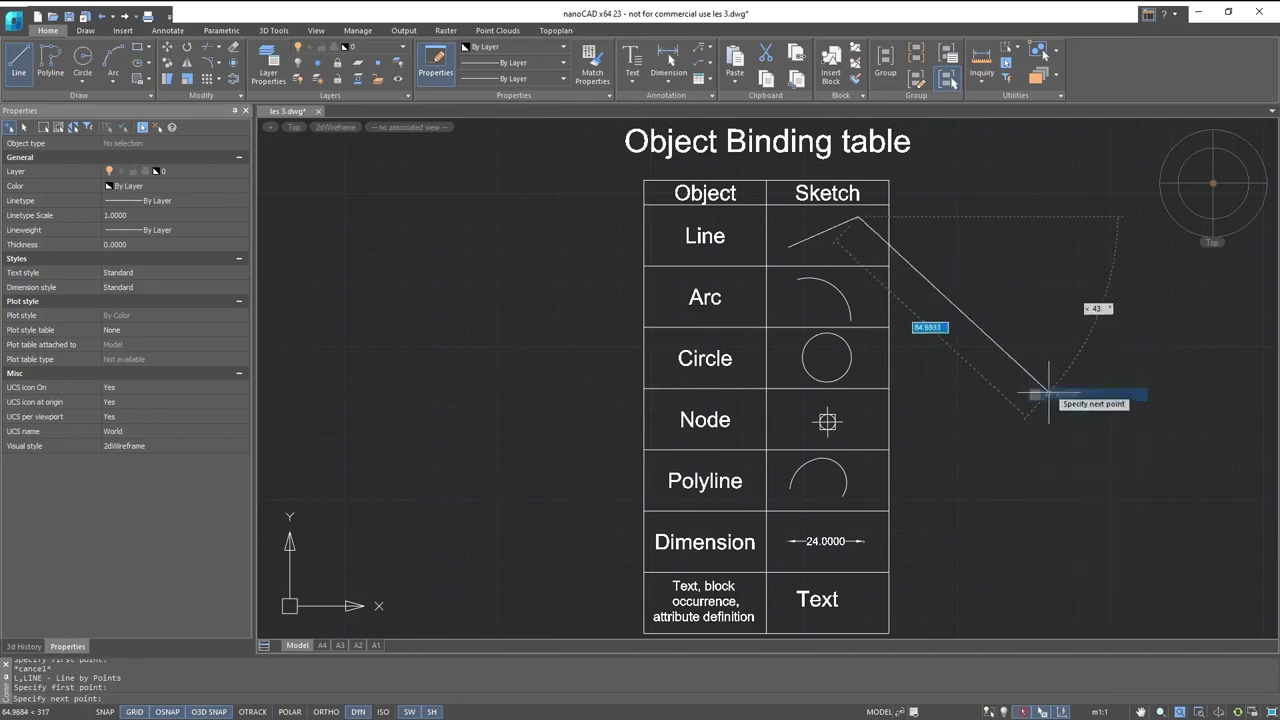
{"action": "right_click", "coordinate": [1073, 287], "text": "shift"}
{"action": "left_click", "coordinate": [1082, 364]}
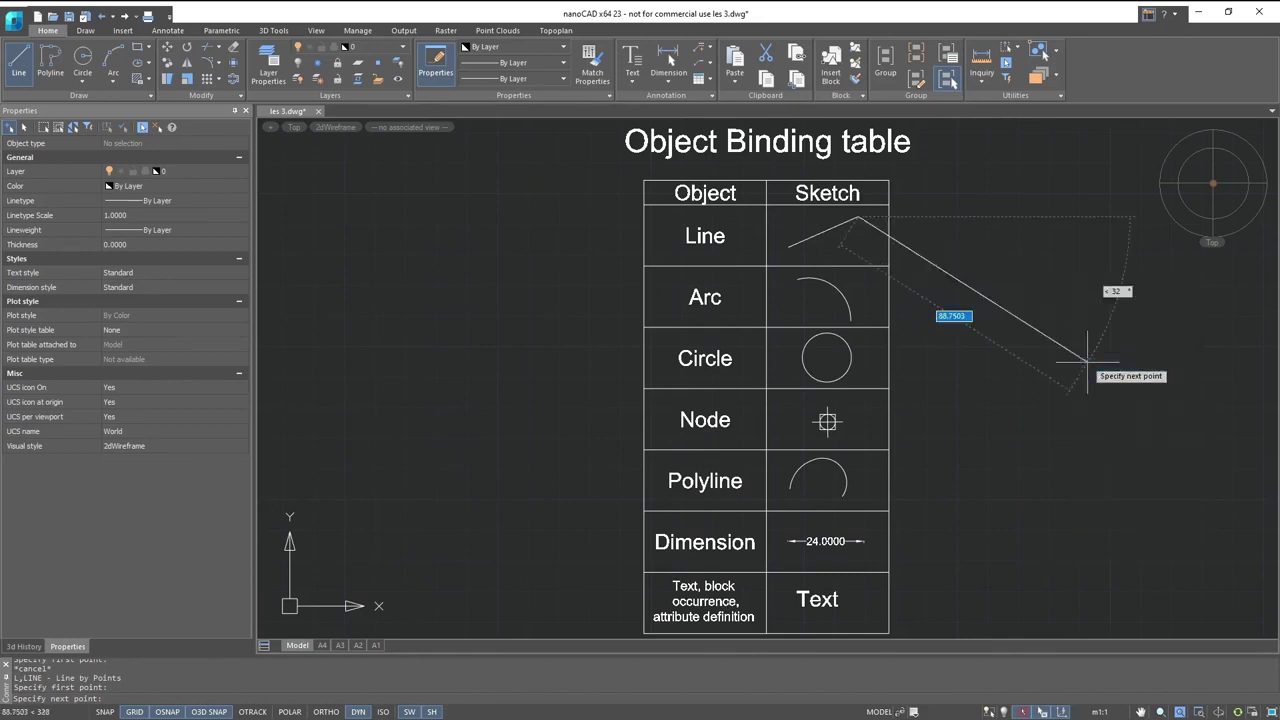
- Cancel the unfinished line and list the SNAP command suggestions
{"action": "key", "text": "Escape"}
{"action": "key", "text": "F9"}
{"action": "type", "text": "SNAP"}
{"action": "scroll", "coordinate": [145, 598], "scroll_direction": "down", "scroll_amount": 3}
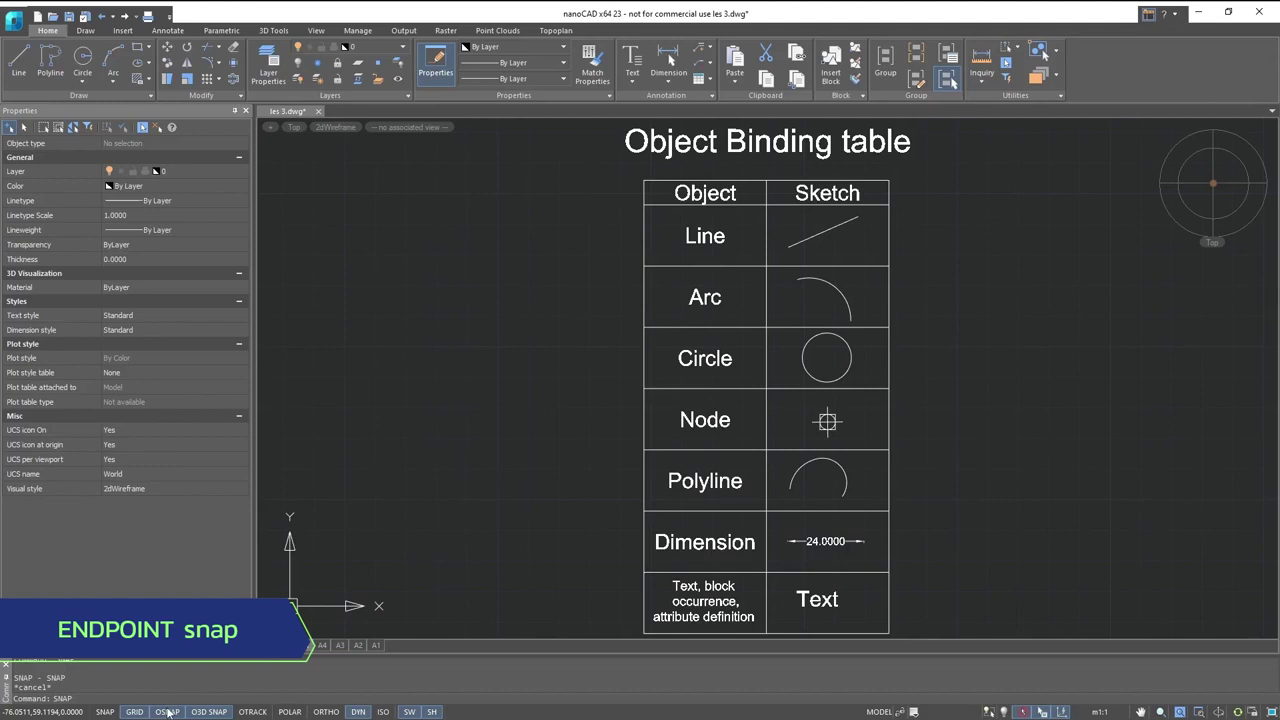
- Toggle object snapping off with F3 and dismiss the snap mode list
{"action": "right_click", "coordinate": [169, 711]}
{"action": "key", "text": "F3"}
{"action": "key", "text": "F3"}
{"action": "key", "text": "Escape"}
{"action": "left_click", "coordinate": [19, 72]}
- Draw two segments from the Line sketch's endpoints, closing it into a triangle
{"action": "scroll", "coordinate": [800, 235], "scroll_direction": "up", "scroll_amount": 5}
{"action": "middle_click_drag", "start_coordinate": [823, 251], "coordinate": [648, 331]}
{"action": "middle_click_drag", "start_coordinate": [846, 332], "coordinate": [831, 151]}
{"action": "middle_click_drag", "start_coordinate": [829, 437], "coordinate": [802, 220]}
{"action": "middle_click_drag", "start_coordinate": [609, 540], "coordinate": [586, 253]}
{"action": "middle_click_drag", "start_coordinate": [710, 517], "coordinate": [685, 295]}
{"action": "middle_click_drag", "start_coordinate": [623, 523], "coordinate": [628, 443]}
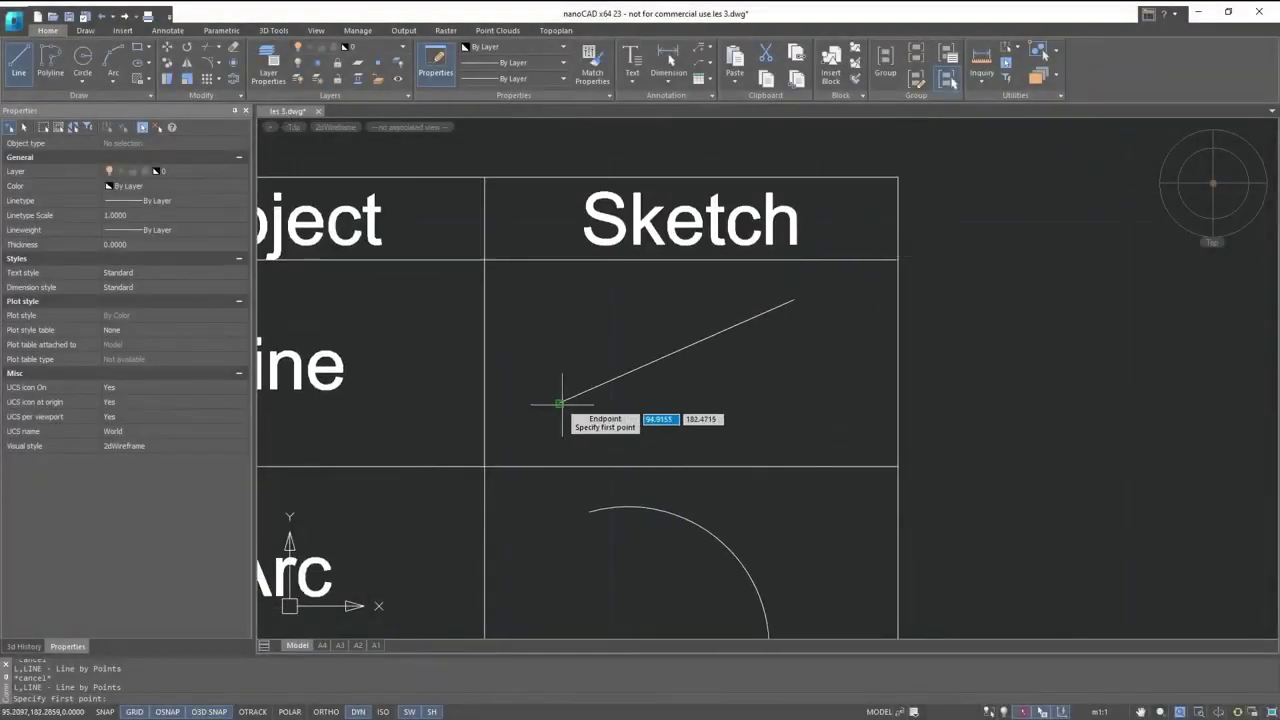
{"action": "left_click", "coordinate": [560, 403]}
{"action": "left_click", "coordinate": [514, 295]}
{"action": "left_click", "coordinate": [795, 299]}
{"action": "key", "text": "Escape"}
{"action": "right_click", "coordinate": [167, 713]}
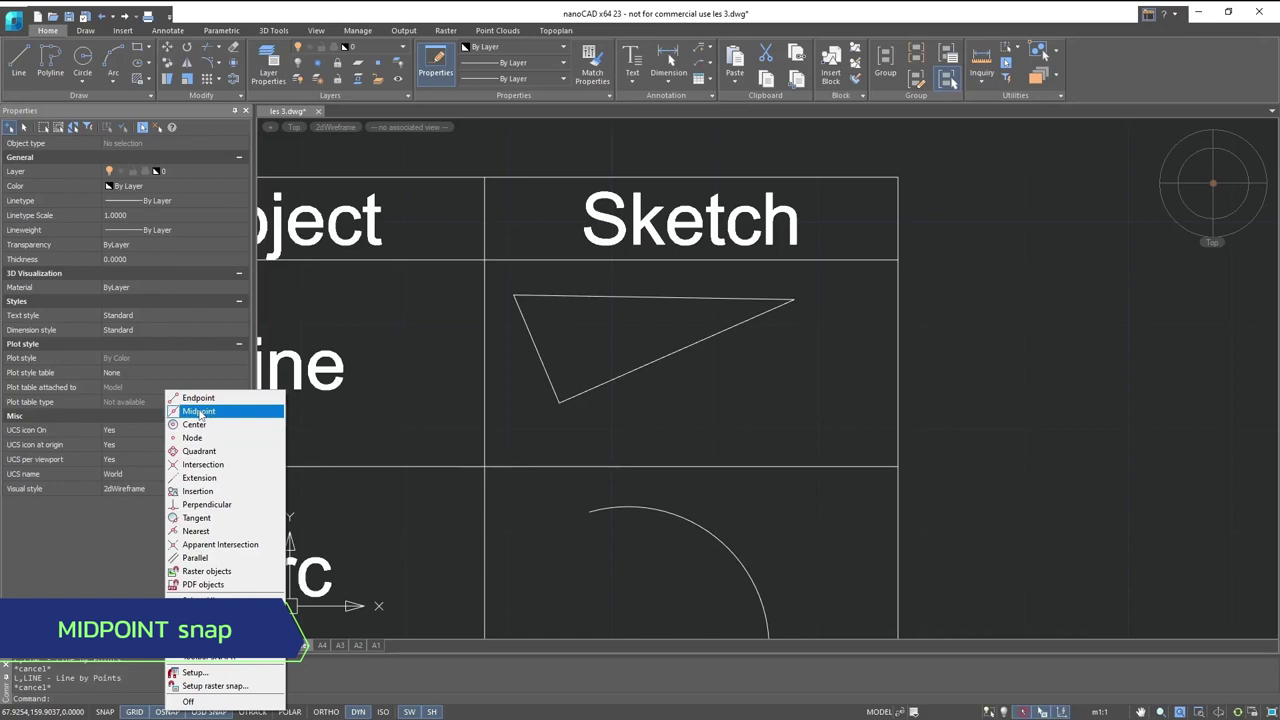
{"action": "left_click", "coordinate": [19, 57]}
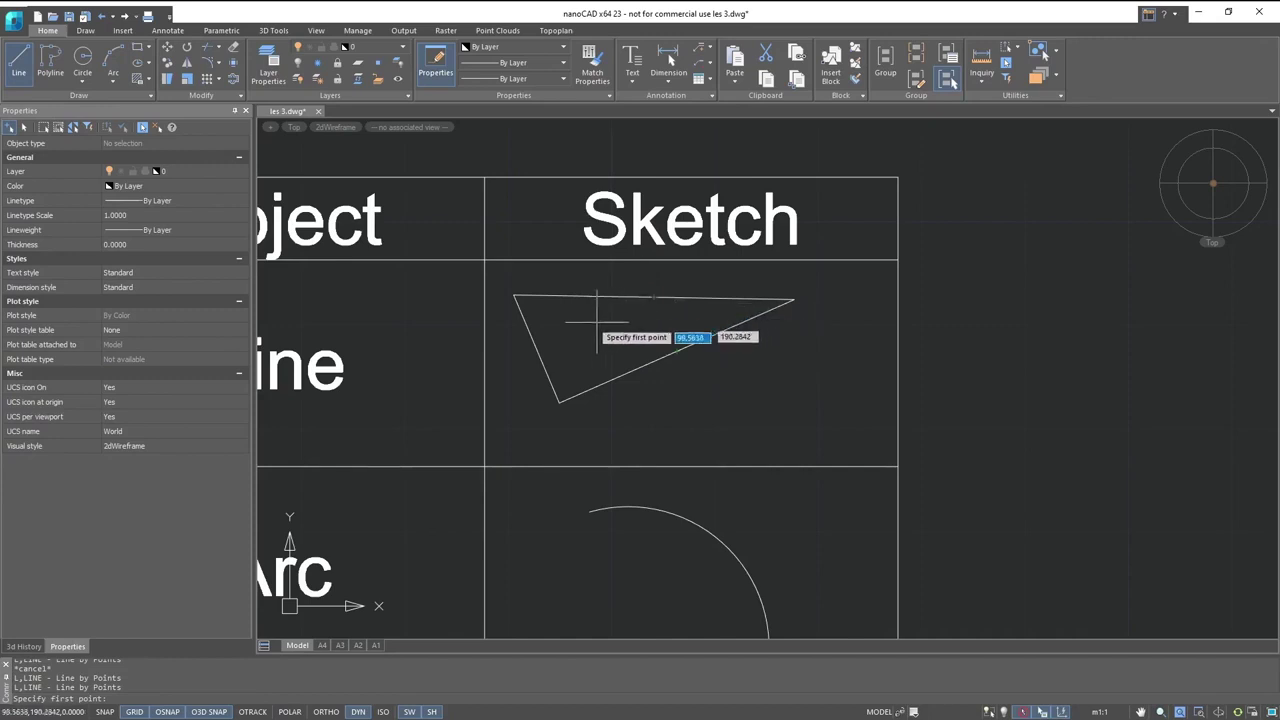
{"action": "key", "text": "alt"}
{"action": "middle_click_drag", "start_coordinate": [536, 349], "coordinate": [466, 122]}
{"action": "middle_click_drag", "start_coordinate": [646, 311], "coordinate": [606, 191]}
{"action": "mouse_move", "coordinate": [737, 371]}
{"action": "middle_mouse_down"}
{"action": "mouse_move", "coordinate": [797, 415]}
{"action": "mouse_move", "coordinate": [769, 231]}
{"action": "middle_mouse_up"}
{"action": "middle_click_drag", "start_coordinate": [759, 427], "coordinate": [779, 372]}
{"action": "scroll", "coordinate": [571, 350], "scroll_direction": "up", "scroll_amount": 2}
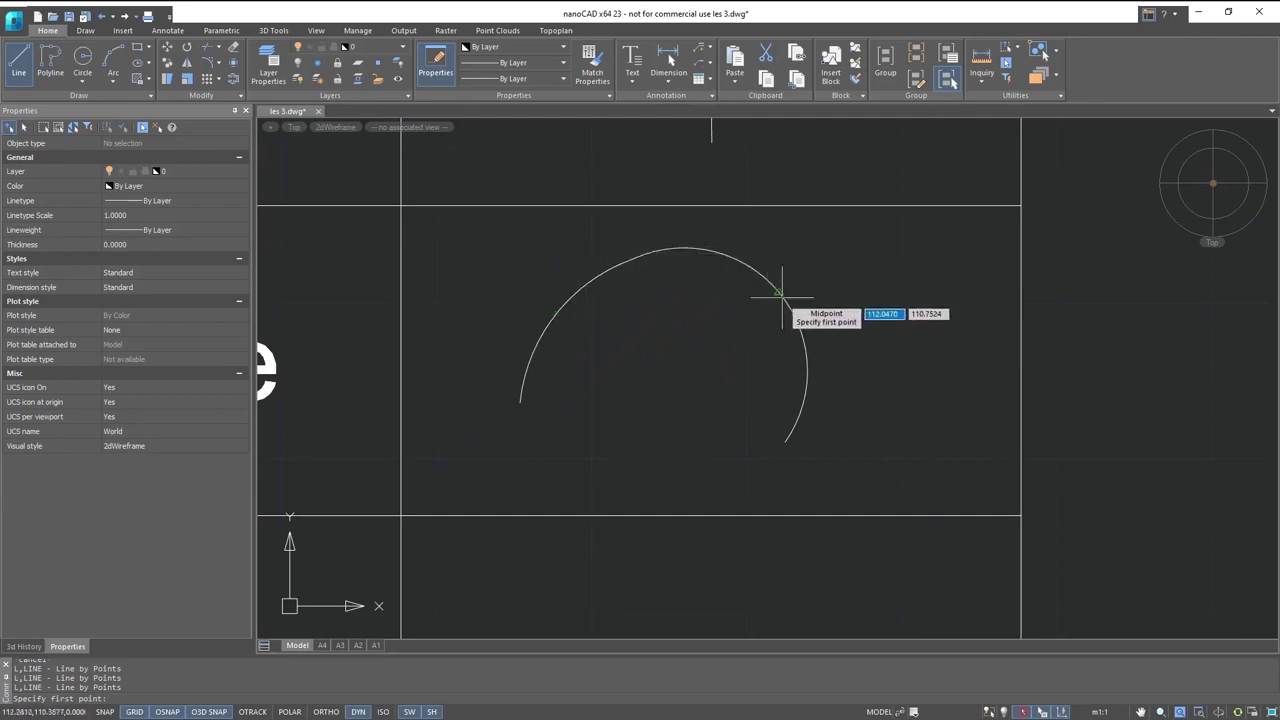
{"action": "middle_click_drag", "start_coordinate": [741, 428], "coordinate": [778, 180]}
{"action": "middle_click_drag", "start_coordinate": [766, 410], "coordinate": [758, 325]}
{"action": "middle_click_drag", "start_coordinate": [543, 443], "coordinate": [586, 245]}
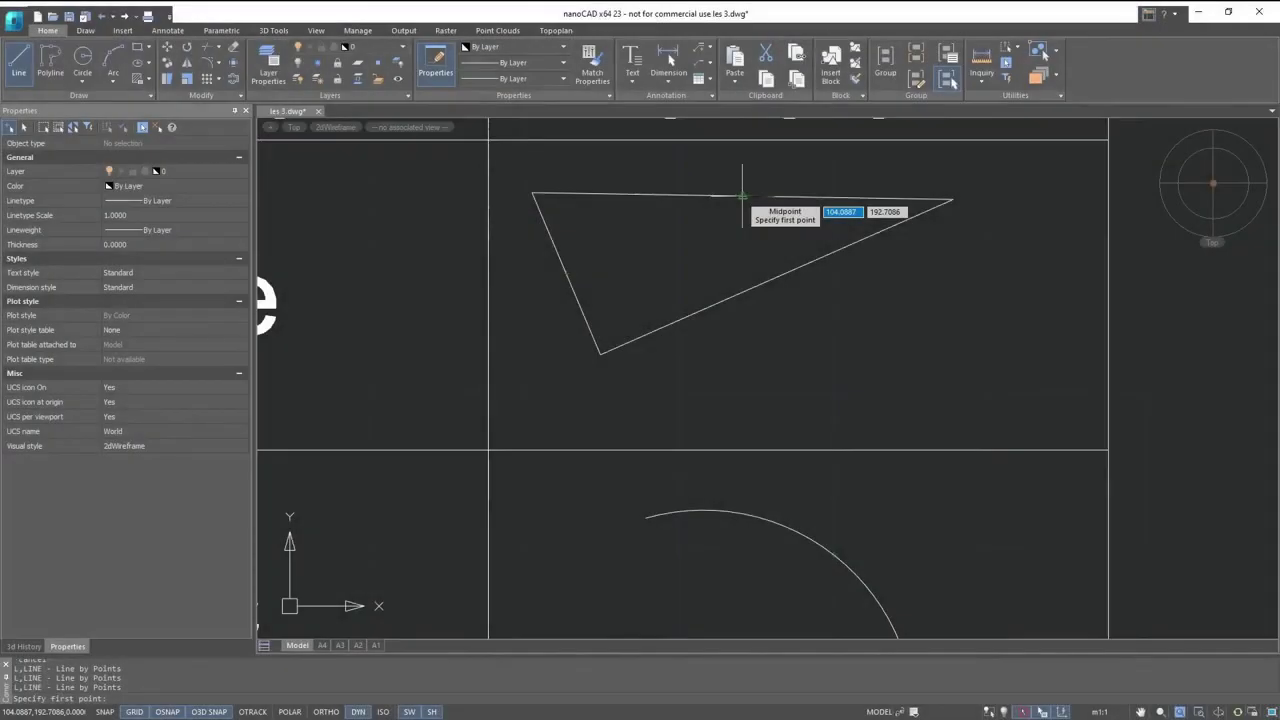
{"action": "left_click", "coordinate": [742, 196]}
{"action": "left_click", "coordinate": [567, 272]}
{"action": "left_click", "coordinate": [776, 275]}
{"action": "left_click", "coordinate": [742, 196]}
{"action": "key", "text": "Escape"}
{"action": "right_click", "coordinate": [114, 712]}
{"action": "left_click", "coordinate": [145, 423]}
{"action": "left_click", "coordinate": [146, 424]}
{"action": "left_click", "coordinate": [21, 62]}
{"action": "middle_click_drag", "start_coordinate": [749, 531], "coordinate": [523, 223]}
{"action": "middle_click_drag", "start_coordinate": [460, 545], "coordinate": [450, 353]}
{"action": "scroll", "coordinate": [581, 375], "scroll_direction": "up", "scroll_amount": 1}
{"action": "left_click", "coordinate": [547, 345]}
{"action": "middle_click_drag", "start_coordinate": [528, 314], "coordinate": [590, 514]}
{"action": "left_click", "coordinate": [518, 353]}
{"action": "key", "text": "Escape"}
{"action": "right_click", "coordinate": [123, 712]}
{"action": "left_click", "coordinate": [149, 440]}
{"action": "left_click", "coordinate": [18, 60]}
{"action": "scroll", "coordinate": [471, 371], "scroll_direction": "up", "scroll_amount": 3}
{"action": "middle_click_drag", "start_coordinate": [545, 396], "coordinate": [543, 391]}
{"action": "scroll", "coordinate": [543, 391], "scroll_direction": "up", "scroll_amount": 3}
{"action": "scroll", "coordinate": [557, 406], "scroll_direction": "up", "scroll_amount": 1}
{"action": "scroll", "coordinate": [551, 434], "scroll_direction": "up", "scroll_amount": 3}
{"action": "scroll", "coordinate": [551, 350], "scroll_direction": "up", "scroll_amount": 2}
{"action": "right_click", "coordinate": [176, 712]}
{"action": "left_click", "coordinate": [209, 453]}
{"action": "left_click", "coordinate": [207, 449]}
{"action": "scroll", "coordinate": [528, 240], "scroll_direction": "up", "scroll_amount": 2}
{"action": "scroll", "coordinate": [571, 343], "scroll_direction": "up", "scroll_amount": 2}
{"action": "scroll", "coordinate": [585, 575], "scroll_direction": "down", "scroll_amount": 1}
{"action": "scroll", "coordinate": [594, 237], "scroll_direction": "up", "scroll_amount": 1}
{"action": "left_click", "coordinate": [589, 489]}
{"action": "left_click", "coordinate": [713, 365]}
{"action": "left_click", "coordinate": [591, 242]}
{"action": "left_click", "coordinate": [466, 364]}
{"action": "left_click", "coordinate": [589, 489]}
{"action": "key", "text": "Return"}
{"action": "left_click", "coordinate": [589, 242]}
{"action": "key", "text": "Escape"}
{"action": "left_click", "coordinate": [27, 79]}
{"action": "middle_click_drag", "start_coordinate": [674, 190], "coordinate": [684, 625]}
{"action": "middle_click_drag", "start_coordinate": [572, 517], "coordinate": [570, 420]}
{"action": "left_click", "coordinate": [510, 305]}
{"action": "left_click", "coordinate": [720, 515]}
{"action": "key", "text": "Escape"}
{"action": "right_click", "coordinate": [183, 713]}
{"action": "left_click", "coordinate": [221, 468]}
{"action": "left_click", "coordinate": [221, 468]}
{"action": "left_click", "coordinate": [27, 80]}
{"action": "middle_click_drag", "start_coordinate": [514, 506], "coordinate": [559, 228]}
{"action": "key", "text": "alt"}
{"action": "middle_click_drag", "start_coordinate": [587, 342], "coordinate": [626, 589]}
{"action": "left_click", "coordinate": [530, 247]}
{"action": "left_click", "coordinate": [619, 526]}
{"action": "key", "text": "Escape"}
{"action": "right_click", "coordinate": [121, 711]}
{"action": "left_click", "coordinate": [153, 491]}
{"action": "left_click", "coordinate": [18, 62]}
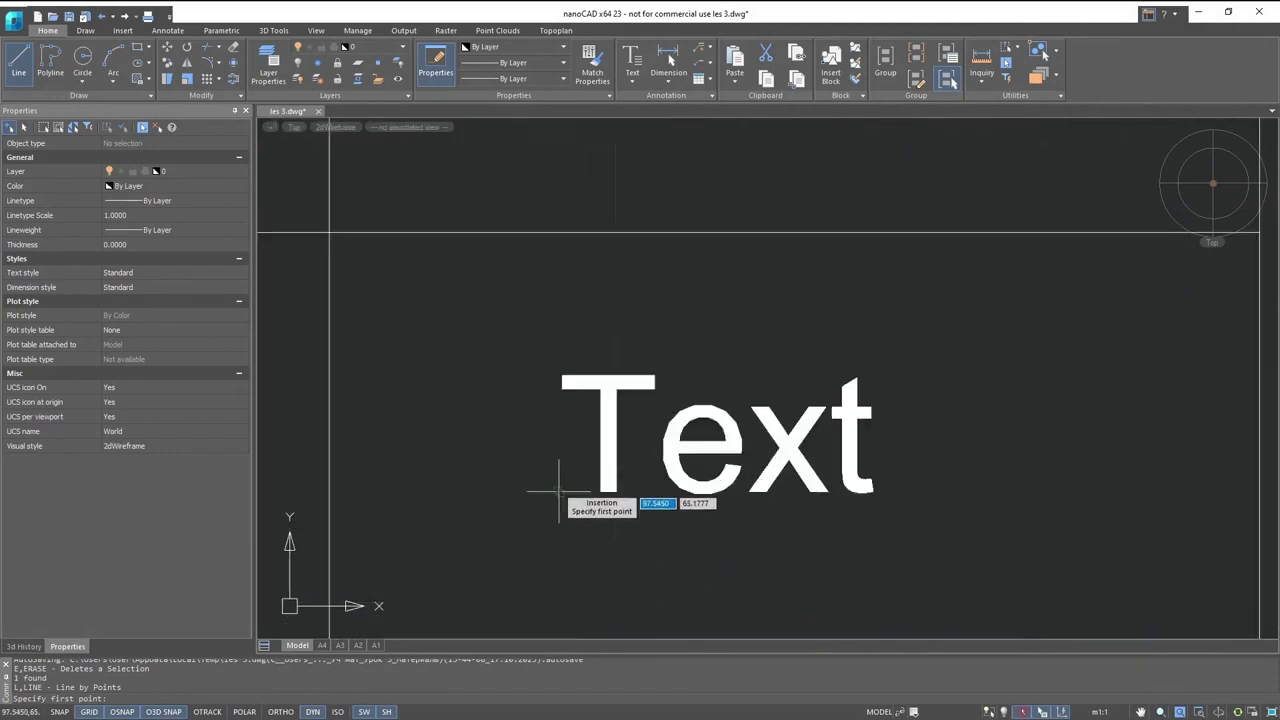
{"action": "middle_click_drag", "start_coordinate": [559, 491], "coordinate": [540, 592]}
{"action": "scroll", "coordinate": [540, 592], "scroll_direction": "down", "scroll_amount": 2}
{"action": "left_click", "coordinate": [686, 262]}
{"action": "left_click", "coordinate": [538, 590]}
{"action": "key", "text": "Escape"}
{"action": "middle_click_drag", "start_coordinate": [538, 590], "coordinate": [530, 590]}
{"action": "type", "text": "l"}
{"action": "key", "text": "Return"}
{"action": "key", "text": "Escape"}
{"action": "right_click", "coordinate": [165, 712]}
{"action": "left_click", "coordinate": [192, 501]}
{"action": "left_click", "coordinate": [20, 72]}
{"action": "scroll", "coordinate": [628, 400], "scroll_direction": "down", "scroll_amount": 5}
{"action": "scroll", "coordinate": [543, 438], "scroll_direction": "down", "scroll_amount": 2}
{"action": "scroll", "coordinate": [543, 438], "scroll_direction": "down", "scroll_amount": 2}
{"action": "left_click", "coordinate": [517, 424]}
{"action": "key", "text": "Escape"}
{"action": "left_click", "coordinate": [17, 70]}
{"action": "left_click", "coordinate": [821, 425]}
{"action": "key", "text": "Escape"}
{"action": "right_click", "coordinate": [170, 712]}
{"action": "left_click", "coordinate": [213, 521]}
{"action": "left_click", "coordinate": [114, 65]}
{"action": "left_click", "coordinate": [631, 281]}
{"action": "left_click", "coordinate": [662, 258]}
{"action": "key", "text": "Escape"}
{"action": "left_click", "coordinate": [16, 68]}
{"action": "left_click", "coordinate": [668, 250]}
{"action": "scroll", "coordinate": [495, 355], "scroll_direction": "up", "scroll_amount": 4}
{"action": "scroll", "coordinate": [455, 360], "scroll_direction": "up", "scroll_amount": 3}
{"action": "key", "text": "Escape"}
{"action": "key", "text": "Return"}
{"action": "key", "text": "Escape"}
{"action": "right_click", "coordinate": [173, 712]}
{"action": "left_click", "coordinate": [212, 533]}
{"action": "left_click", "coordinate": [22, 72]}
{"action": "key", "text": "Escape"}
{"action": "left_click", "coordinate": [137, 47]}
{"action": "scroll", "coordinate": [1036, 458], "scroll_direction": "down", "scroll_amount": 3}
{"action": "scroll", "coordinate": [1036, 458], "scroll_direction": "down", "scroll_amount": 2}
{"action": "mouse_move", "coordinate": [1036, 458]}
{"action": "middle_mouse_down"}
{"action": "mouse_move", "coordinate": [623, 246]}
{"action": "mouse_move", "coordinate": [371, 183]}
{"action": "mouse_move", "coordinate": [677, 437]}
{"action": "mouse_move", "coordinate": [556, 333]}
{"action": "middle_mouse_up"}
{"action": "left_click", "coordinate": [556, 333]}
{"action": "left_click", "coordinate": [865, 471]}
{"action": "type", "text": "l"}
{"action": "key", "text": "Return"}
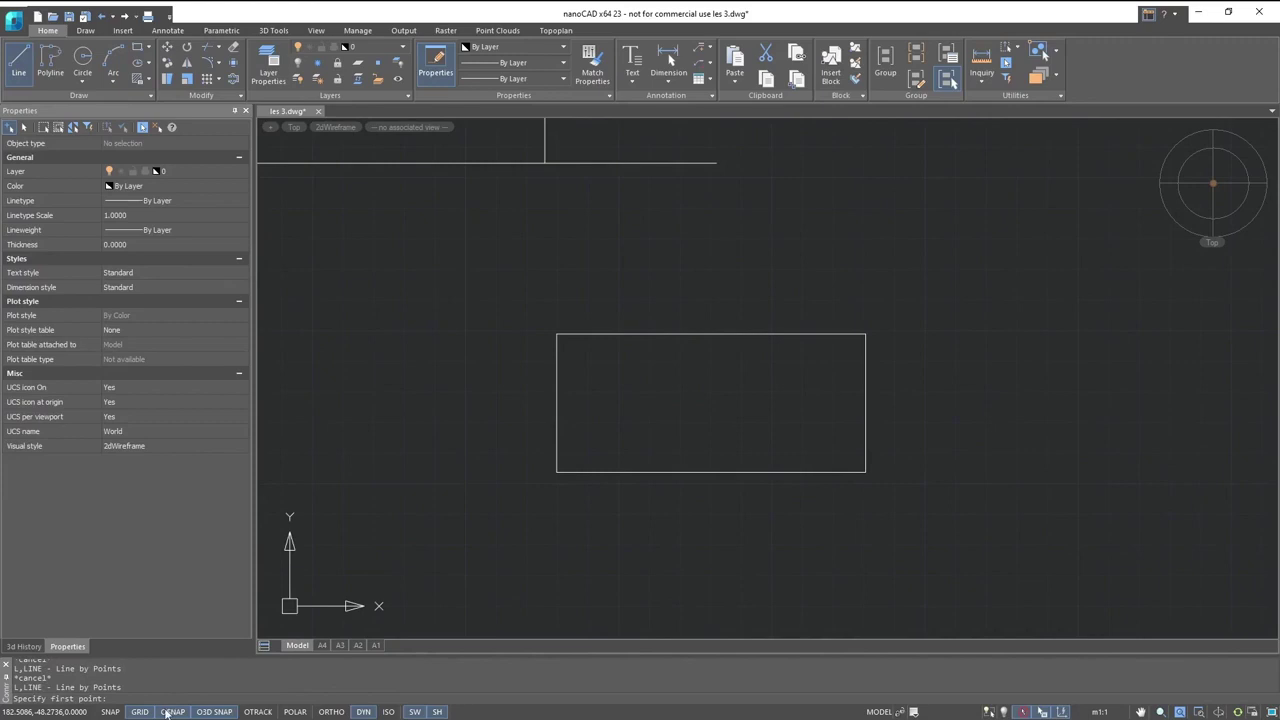
{"action": "right_click", "coordinate": [167, 713]}
{"action": "left_click", "coordinate": [195, 542]}
{"action": "left_click", "coordinate": [199, 410]}
{"action": "left_click", "coordinate": [198, 410]}
{"action": "key", "text": "alt"}
{"action": "left_click", "coordinate": [711, 404]}
{"action": "left_click", "coordinate": [556, 403]}
{"action": "left_click", "coordinate": [711, 334]}
{"action": "left_click", "coordinate": [865, 403]}
{"action": "left_click", "coordinate": [711, 471]}
{"action": "key", "text": "Escape"}
{"action": "key", "text": "Return"}
{"action": "key", "text": "Escape"}
{"action": "right_click", "coordinate": [130, 714]}
{"action": "left_click", "coordinate": [162, 558]}
{"action": "left_click", "coordinate": [18, 62]}
{"action": "left_click", "coordinate": [557, 403]}
{"action": "type", "text": "50"}
{"action": "key", "text": "Return"}
{"action": "key", "text": "Escape"}
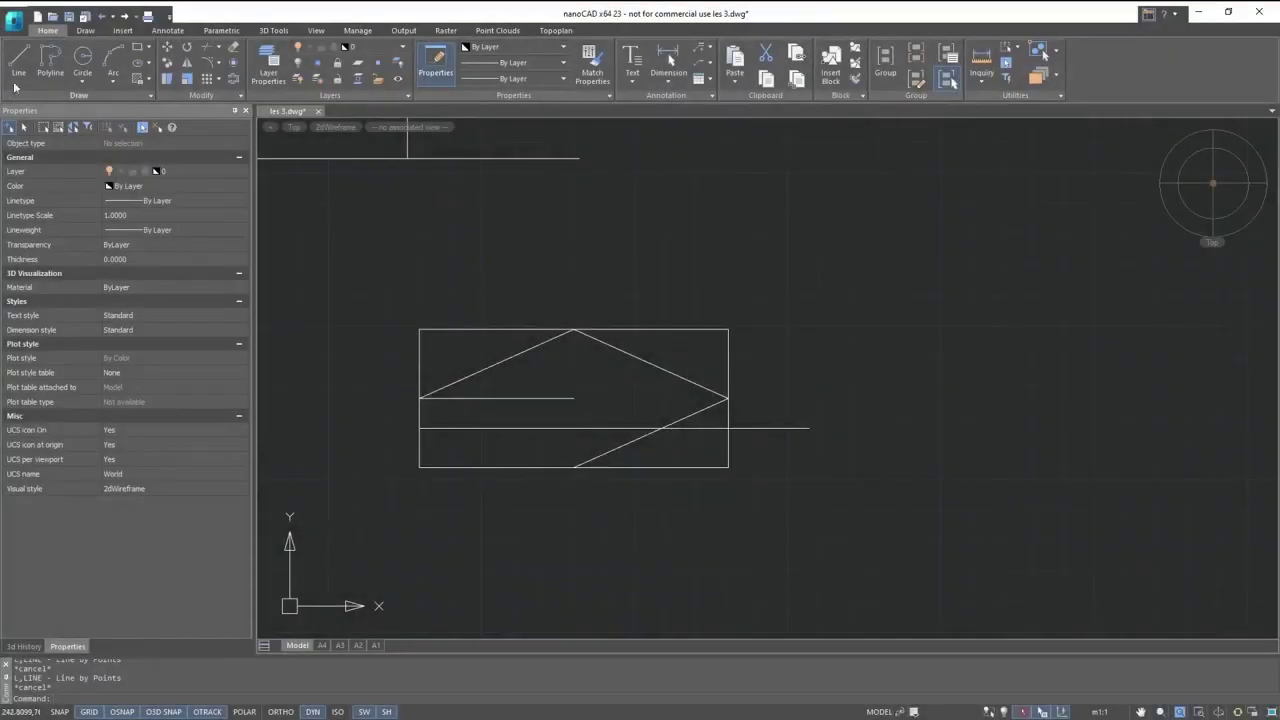
{"action": "left_click", "coordinate": [18, 62]}
{"action": "left_click", "coordinate": [445, 555]}
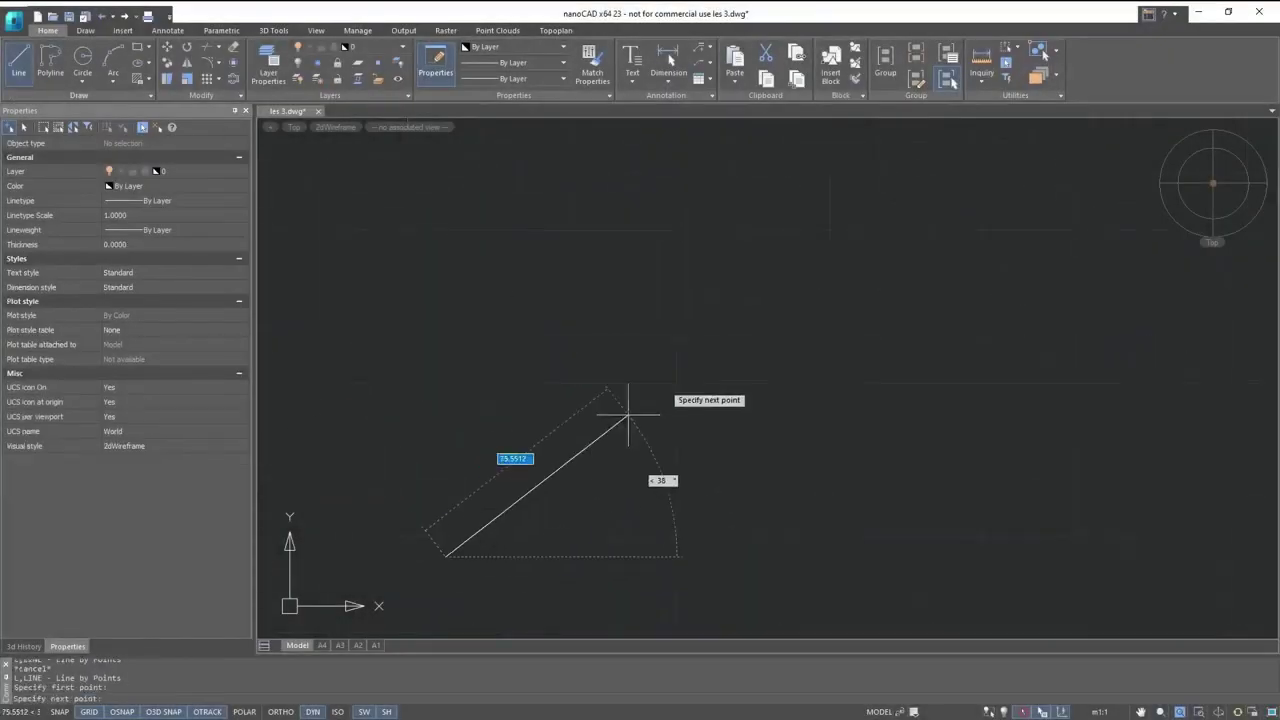
{"action": "left_click", "coordinate": [810, 287]}
{"action": "key", "text": "Escape"}
{"action": "right_click", "coordinate": [115, 712]}
{"action": "left_click", "coordinate": [147, 396]}
{"action": "key", "text": "ctrl+z"}
{"action": "left_click", "coordinate": [22, 68]}
{"action": "left_click", "coordinate": [447, 557]}
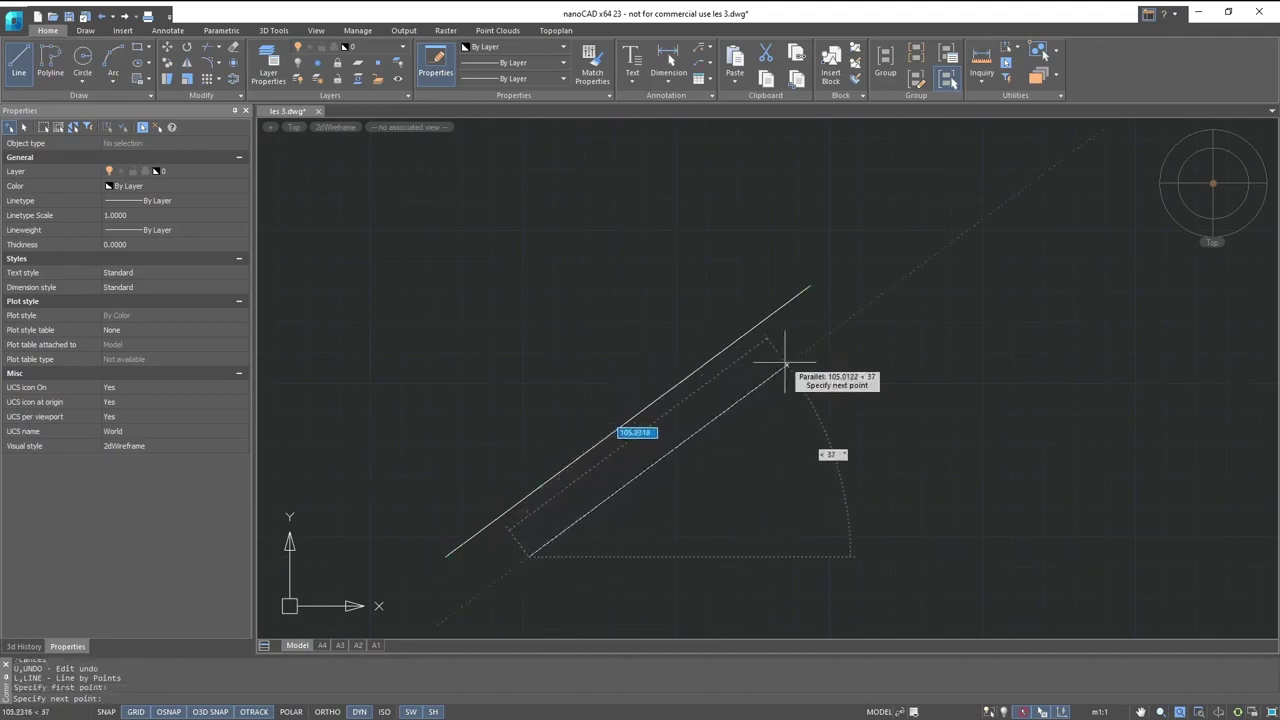
{"action": "left_click", "coordinate": [879, 296]}
{"action": "key", "text": "Escape"}
{"action": "middle_click_drag", "start_coordinate": [880, 295], "coordinate": [818, 305]}
{"action": "key", "text": "Escape"}
{"action": "left_click", "coordinate": [446, 31]}
{"action": "left_click", "coordinate": [19, 58]}
{"action": "double_click", "coordinate": [969, 325]}
{"action": "left_click", "coordinate": [507, 479]}
{"action": "left_click", "coordinate": [523, 504]}
{"action": "right_click", "coordinate": [185, 706]}
{"action": "left_click", "coordinate": [214, 687]}
{"action": "left_click", "coordinate": [359, 361]}
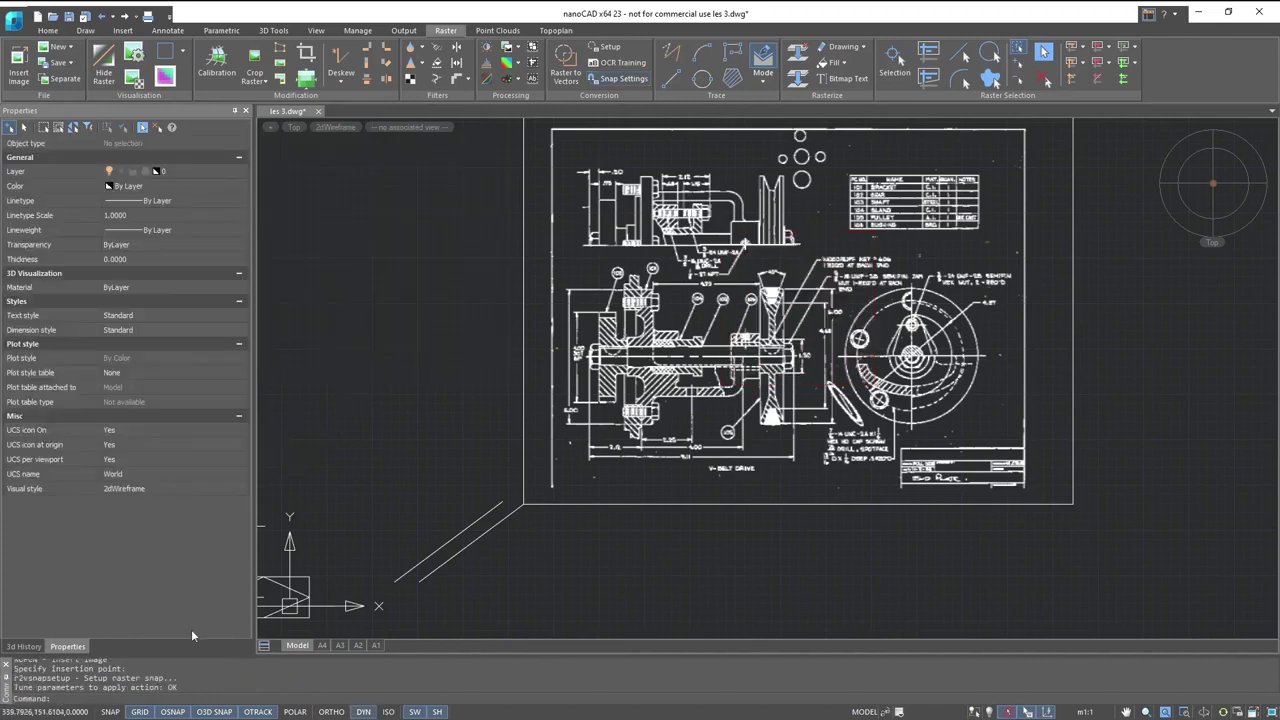
{"action": "right_click", "coordinate": [167, 711]}
{"action": "left_click", "coordinate": [194, 571]}
{"action": "left_click", "coordinate": [47, 31]}
{"action": "left_click", "coordinate": [33, 58]}
{"action": "scroll", "coordinate": [641, 335], "scroll_direction": "up", "scroll_amount": 5}
{"action": "scroll", "coordinate": [660, 400], "scroll_direction": "down", "scroll_amount": 1}
{"action": "scroll", "coordinate": [487, 252], "scroll_direction": "up", "scroll_amount": 2}
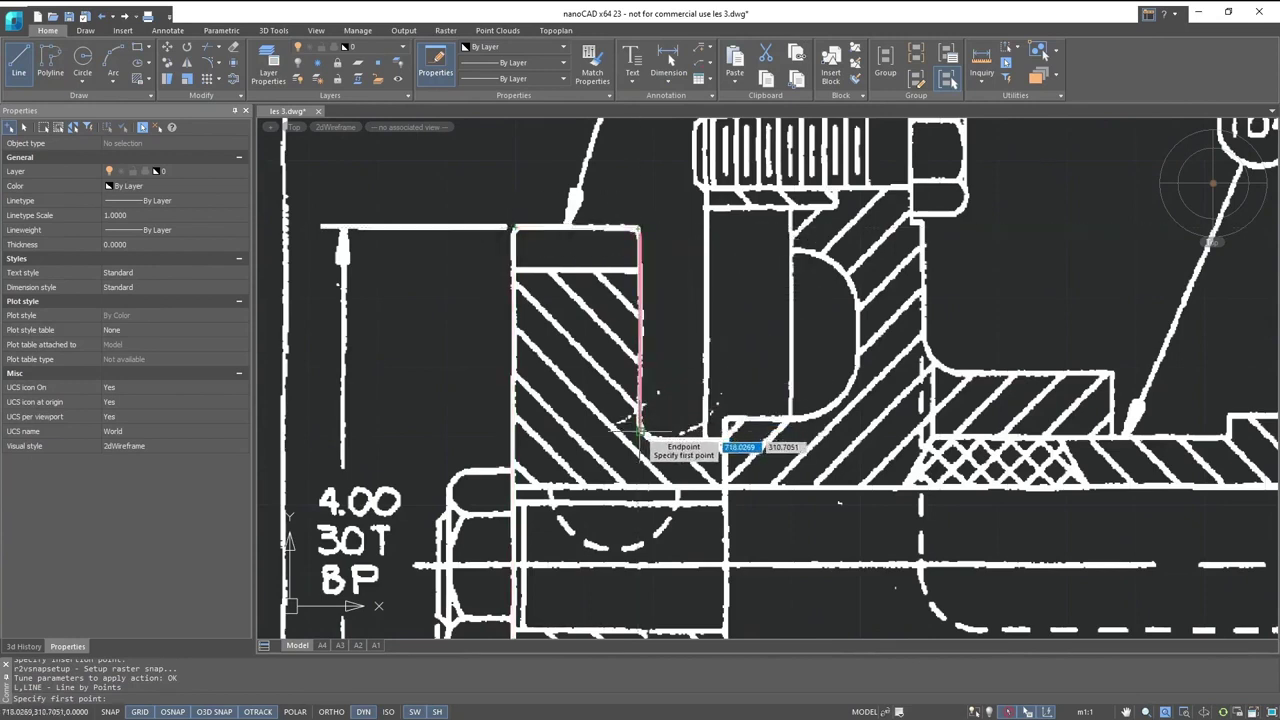